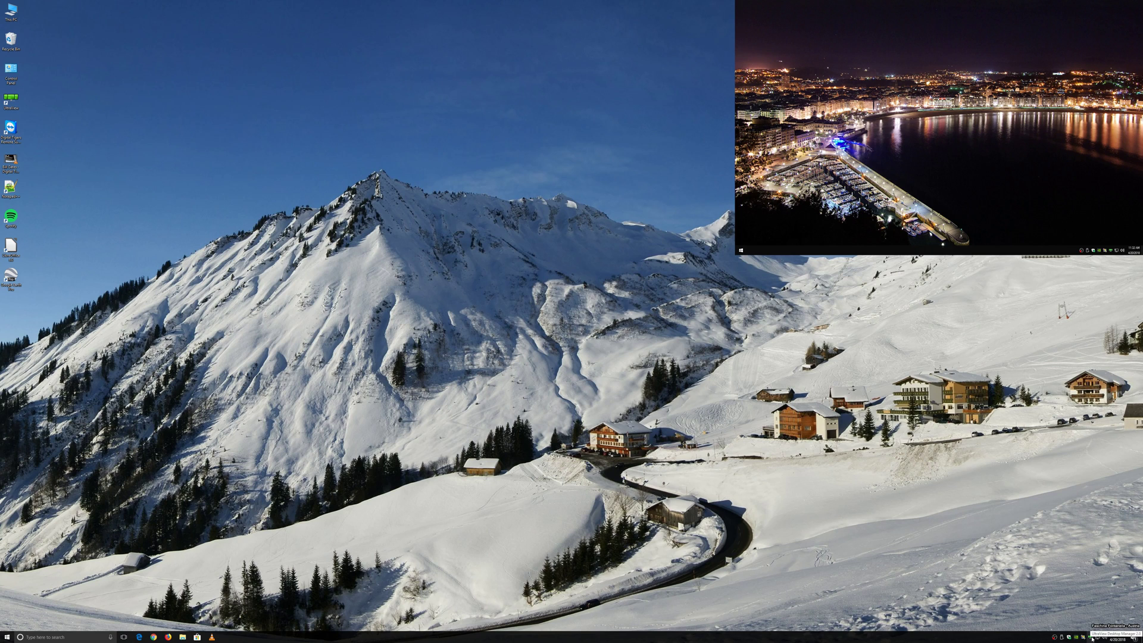
Step: Open UltraView Desktop Manager's Settings from the desktop menu, then close the window
right_click(576, 294)
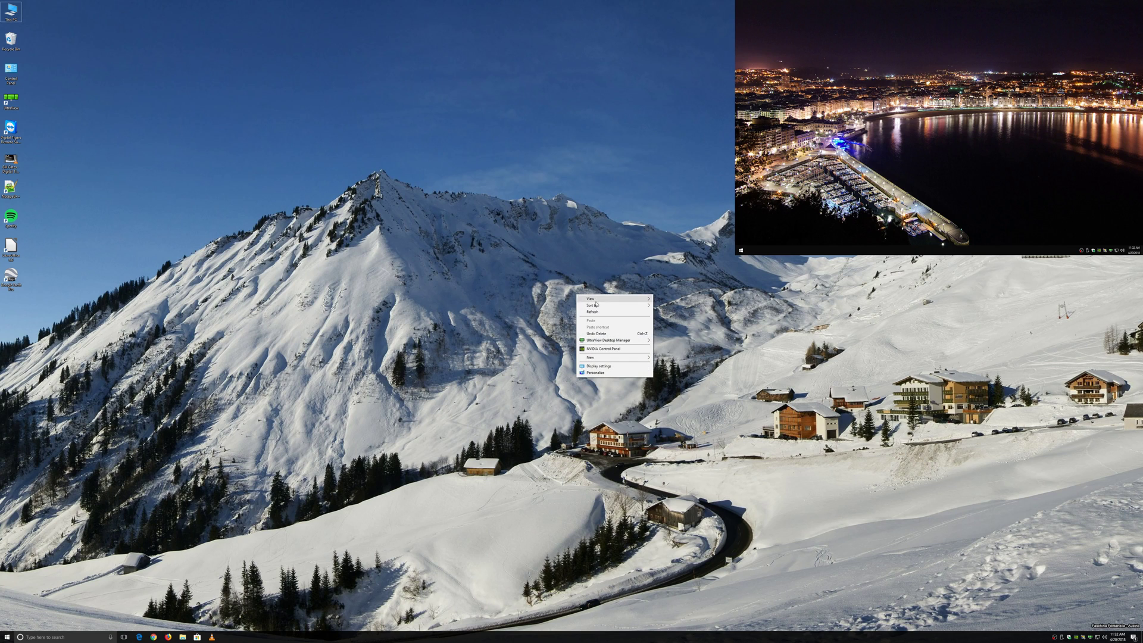
mouse_move(619, 340)
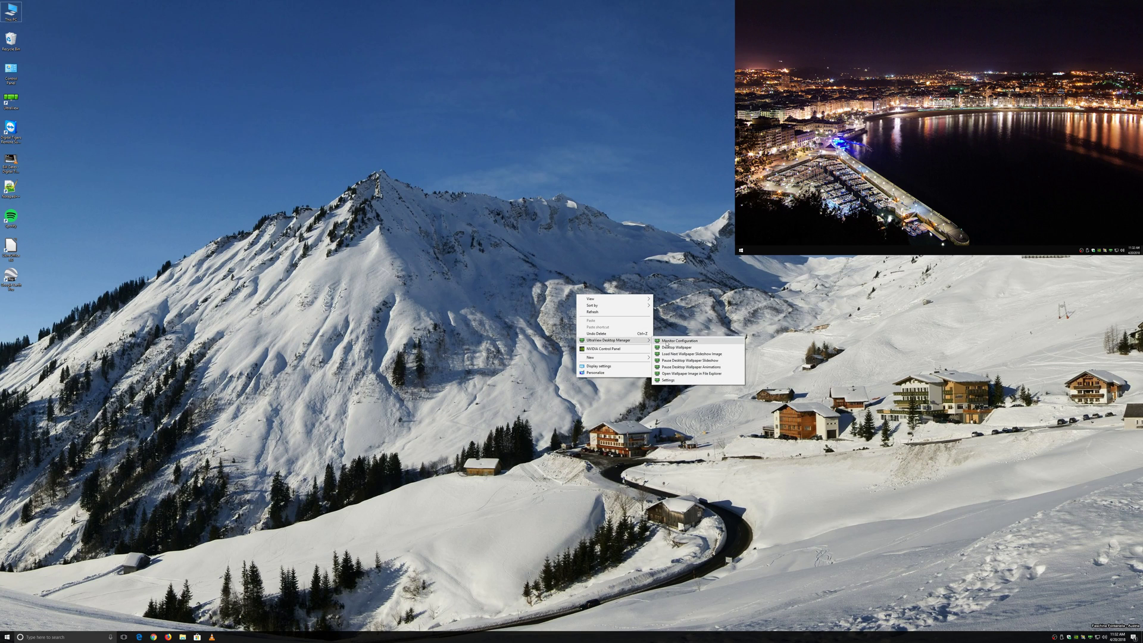
click(667, 380)
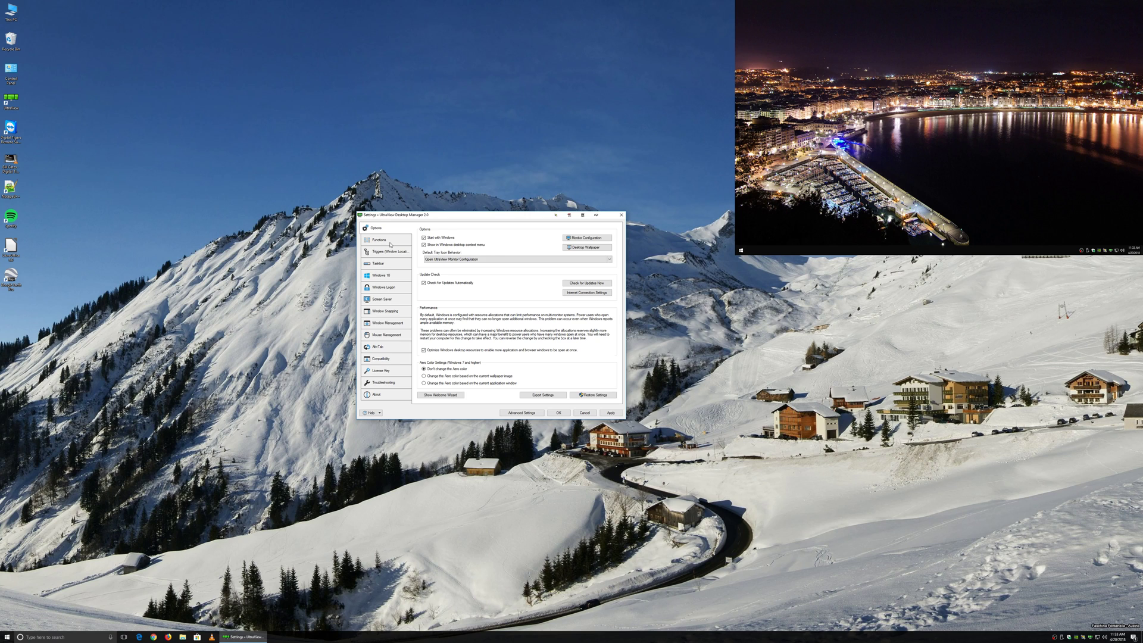
click(621, 215)
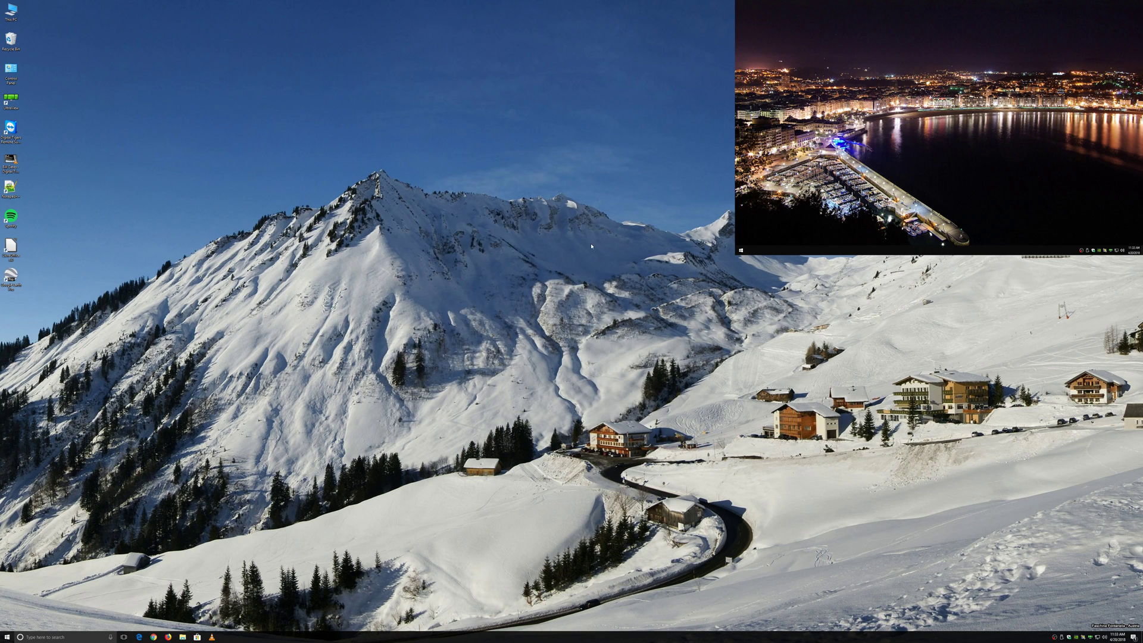
Step: Reopen UltraView Settings from the desktop menu to its Options page
right_click(556, 269)
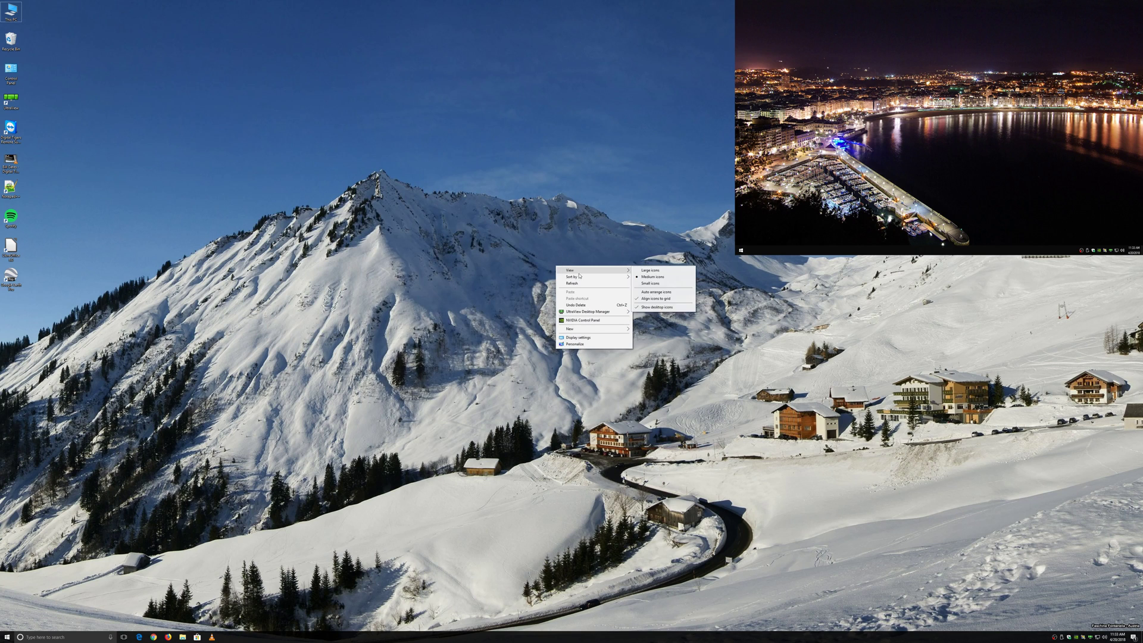
mouse_move(592, 313)
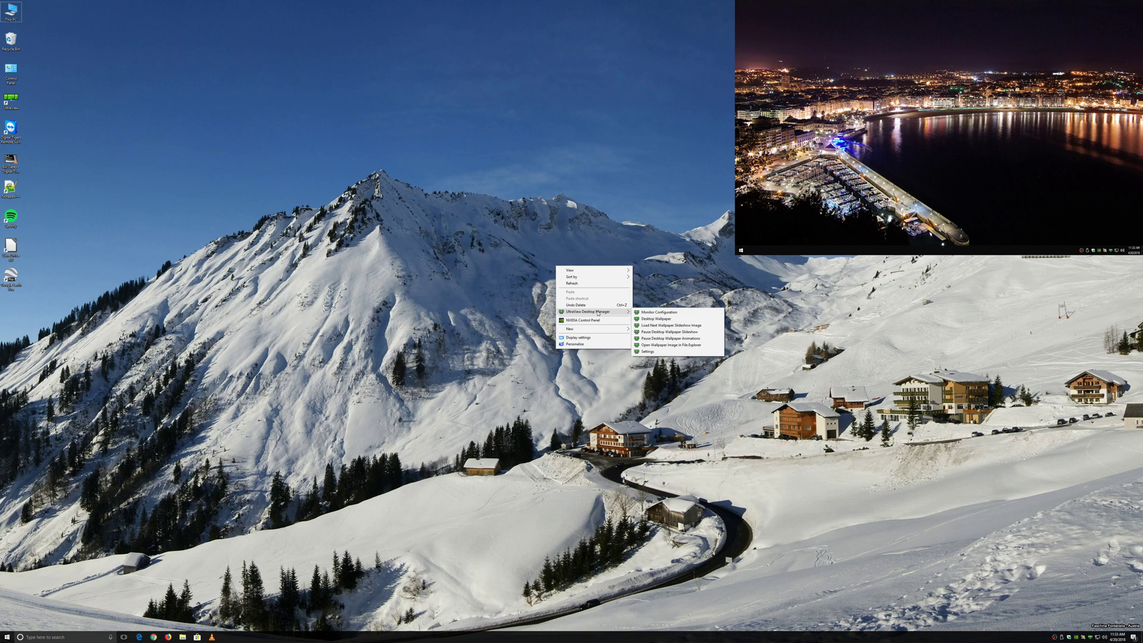
click(645, 352)
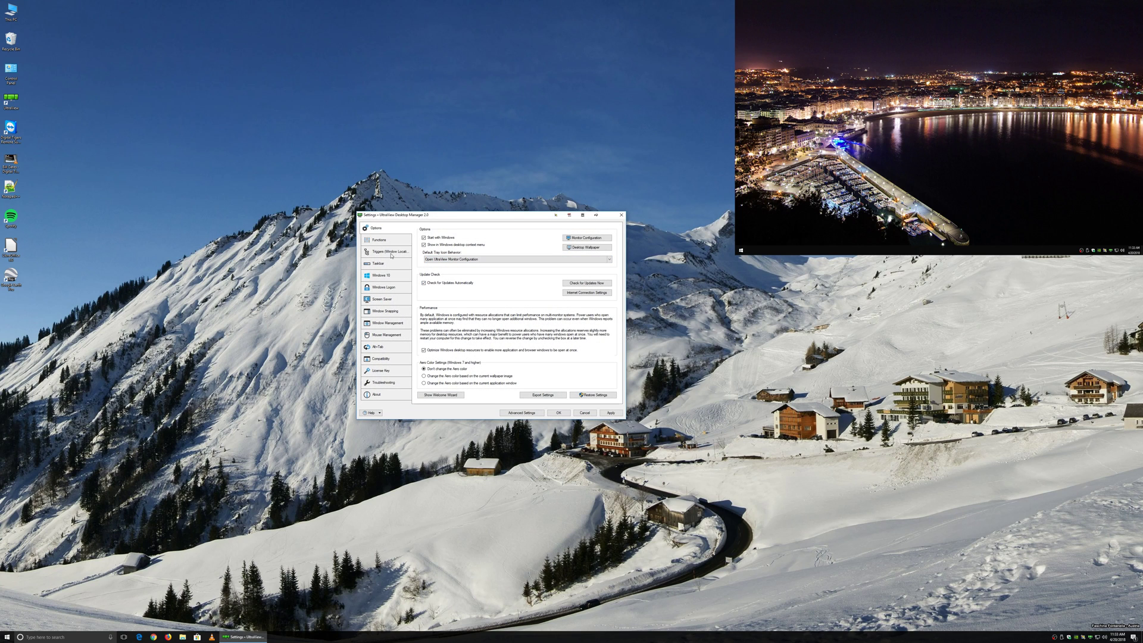
Step: Enable window-location triggers and add a new trigger in the Edit Trigger dialog
click(386, 253)
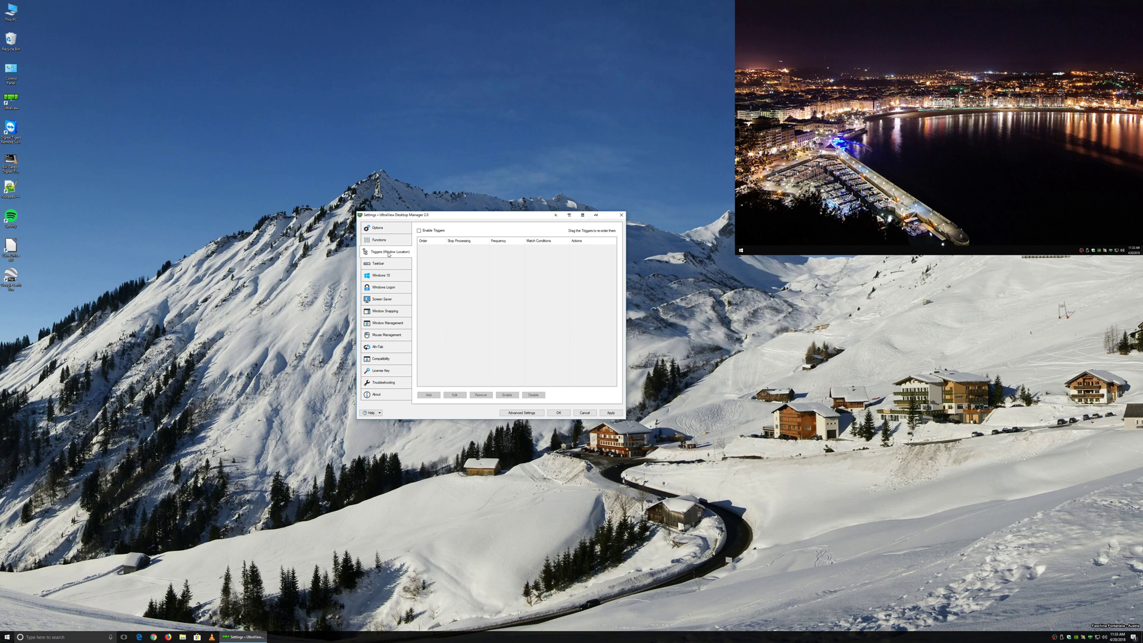
click(428, 232)
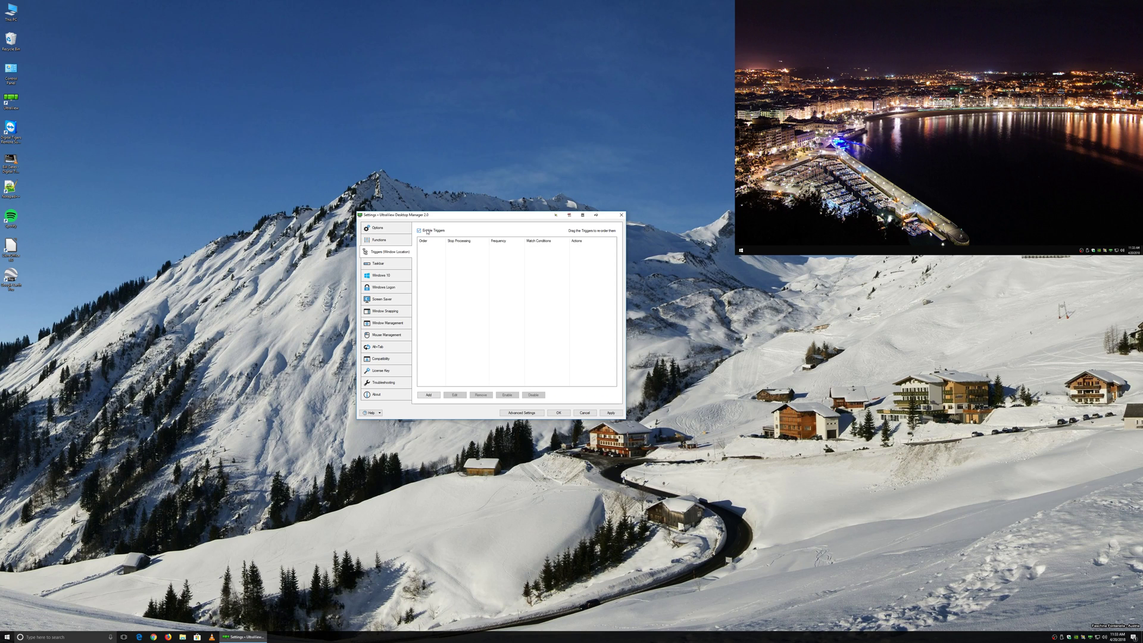
click(429, 395)
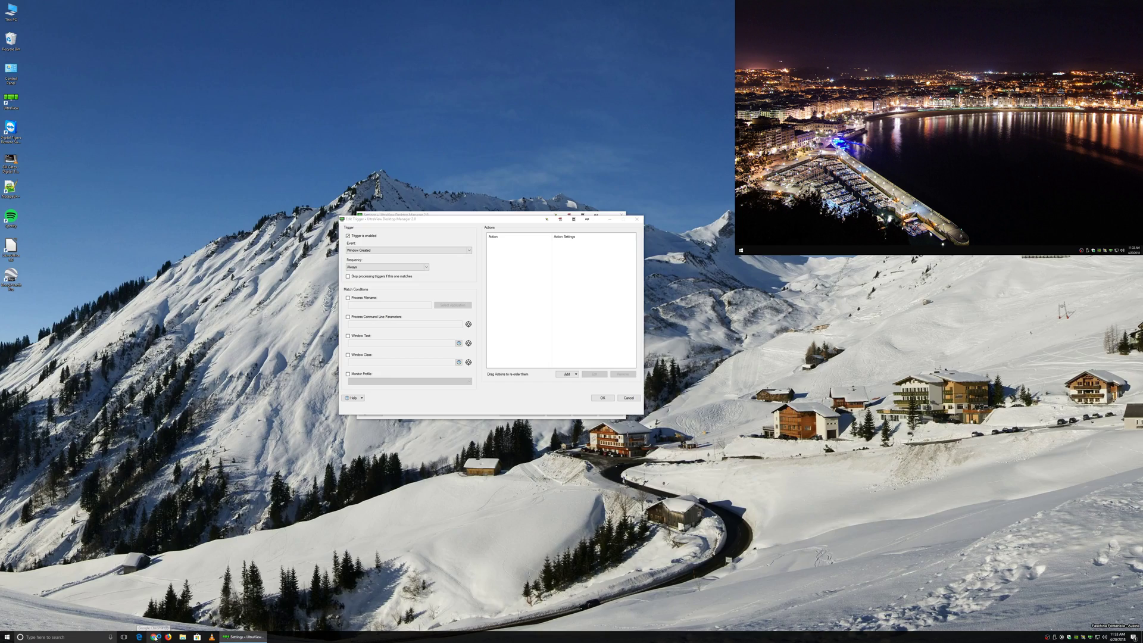
Step: Launch Google Chrome from the taskbar and minimize its window
click(154, 637)
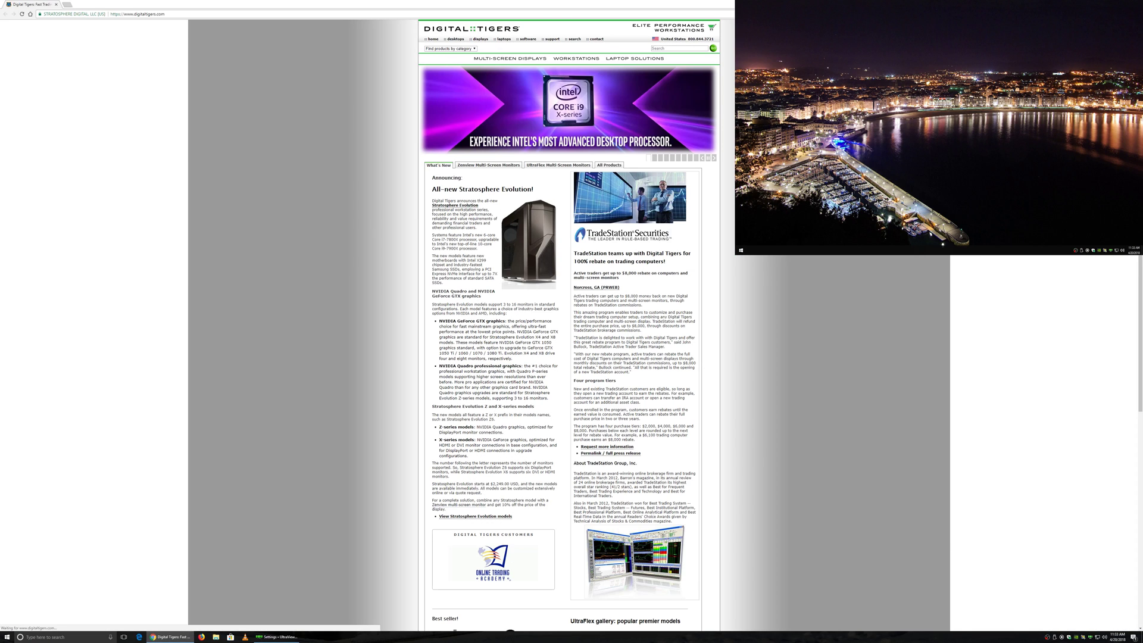
click(169, 637)
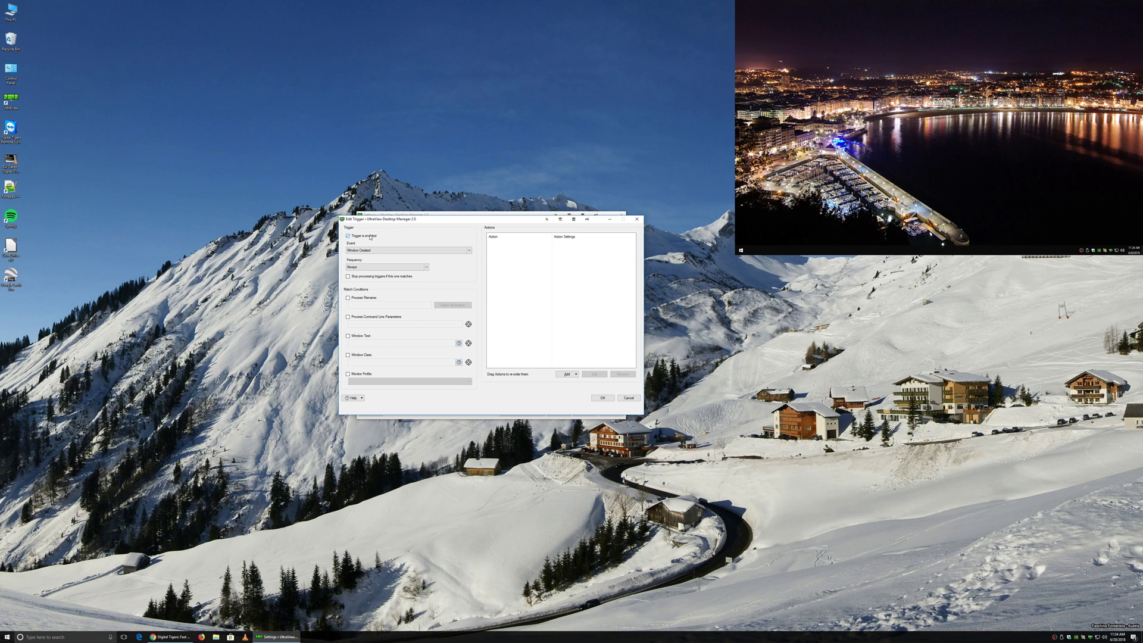
Step: Set the trigger event to Window Created with frequency left at Always
click(395, 253)
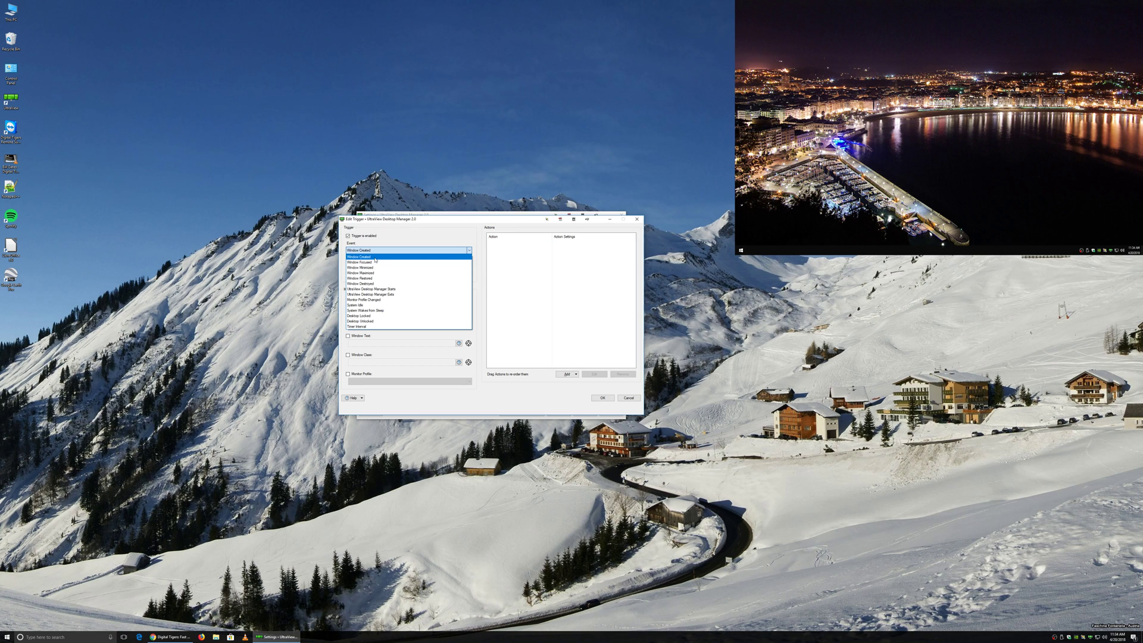
click(375, 257)
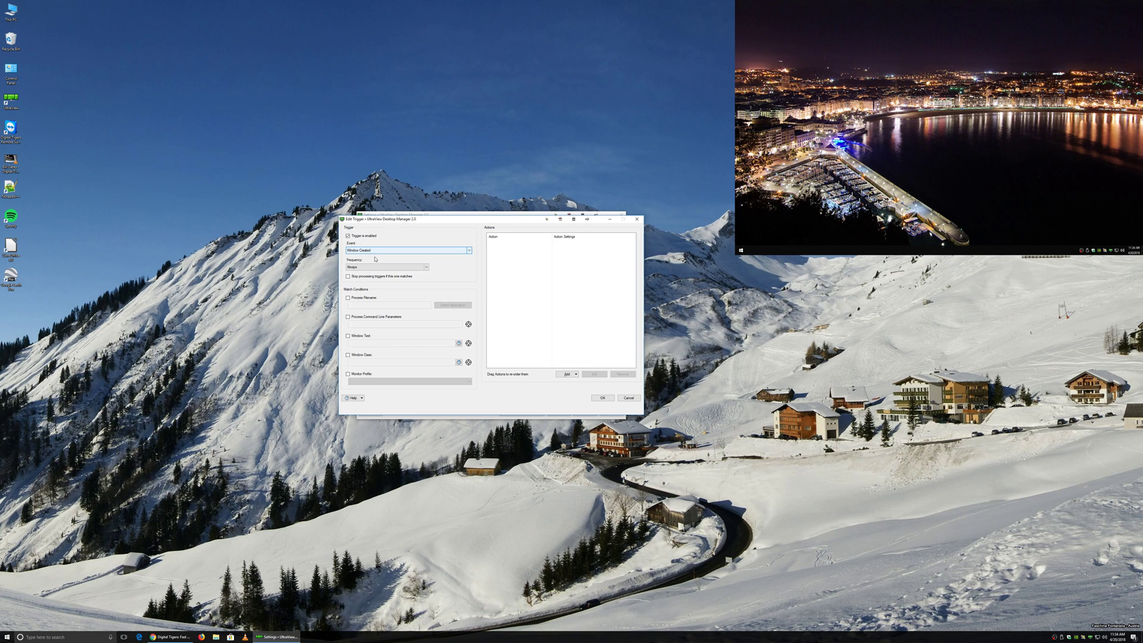
click(406, 271)
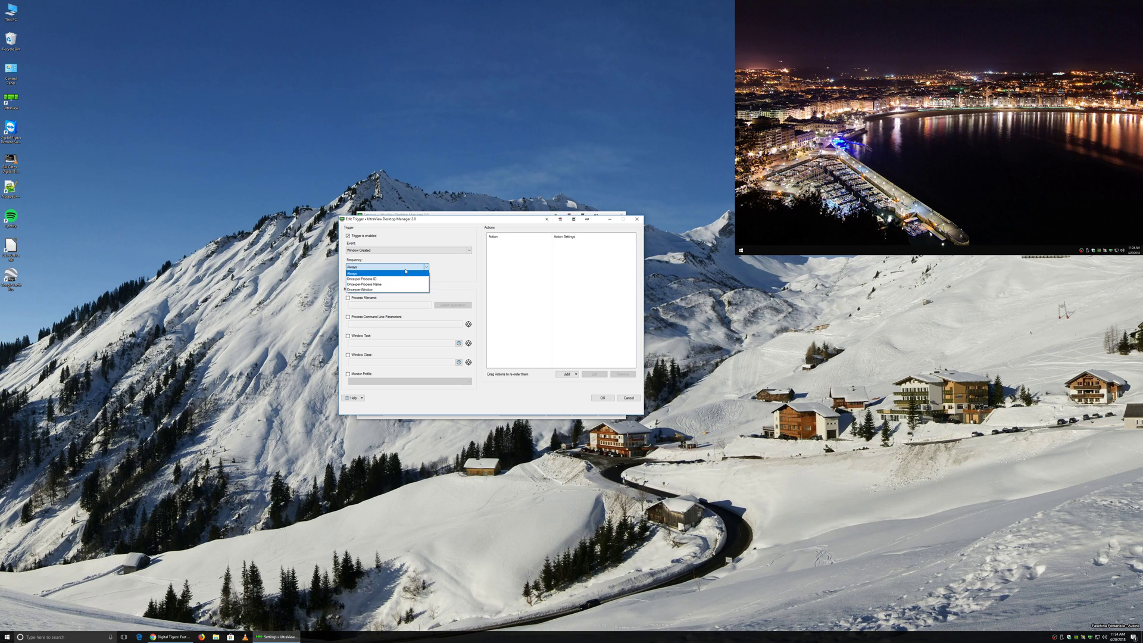
click(405, 271)
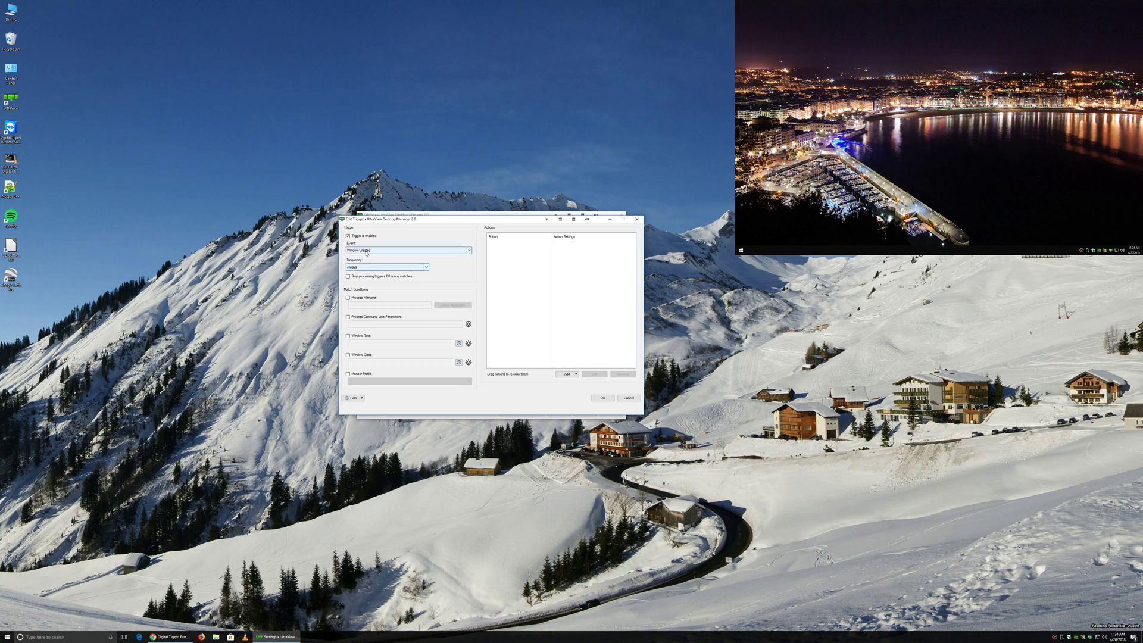
Step: Match the trigger by process filename, selecting Google Chrome's executable from the application list
click(359, 300)
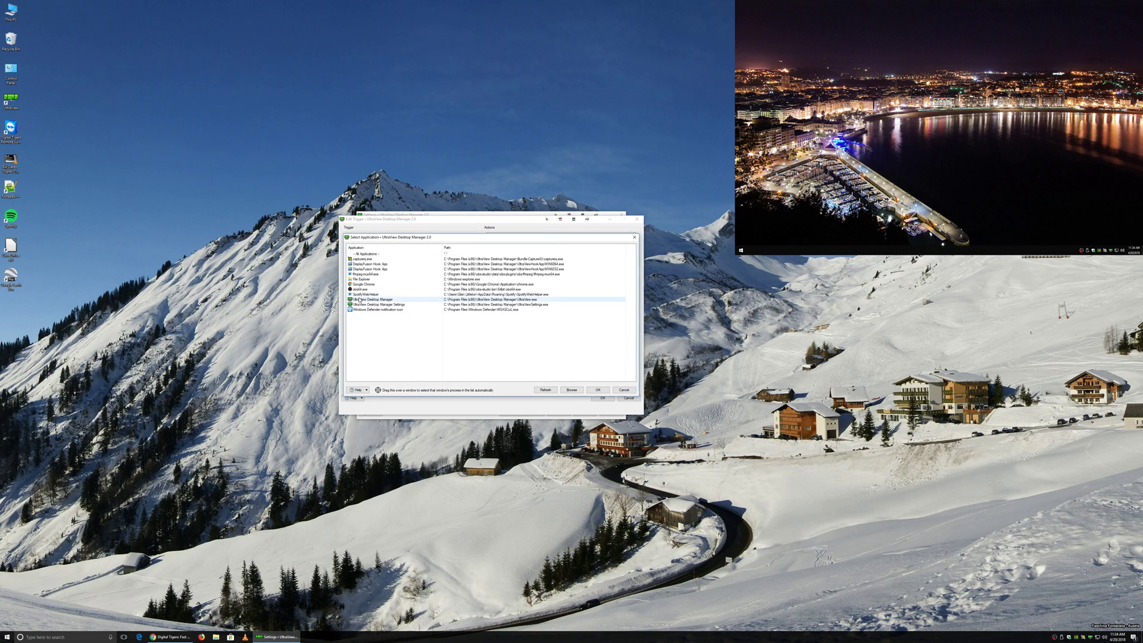
drag(435, 239, 483, 257)
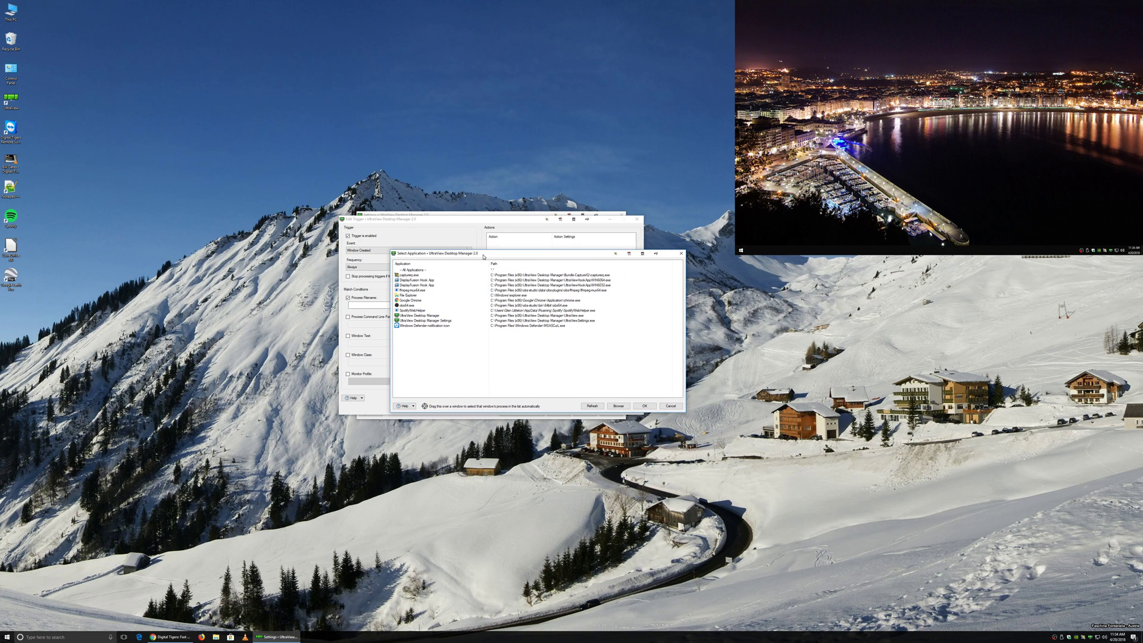
click(419, 303)
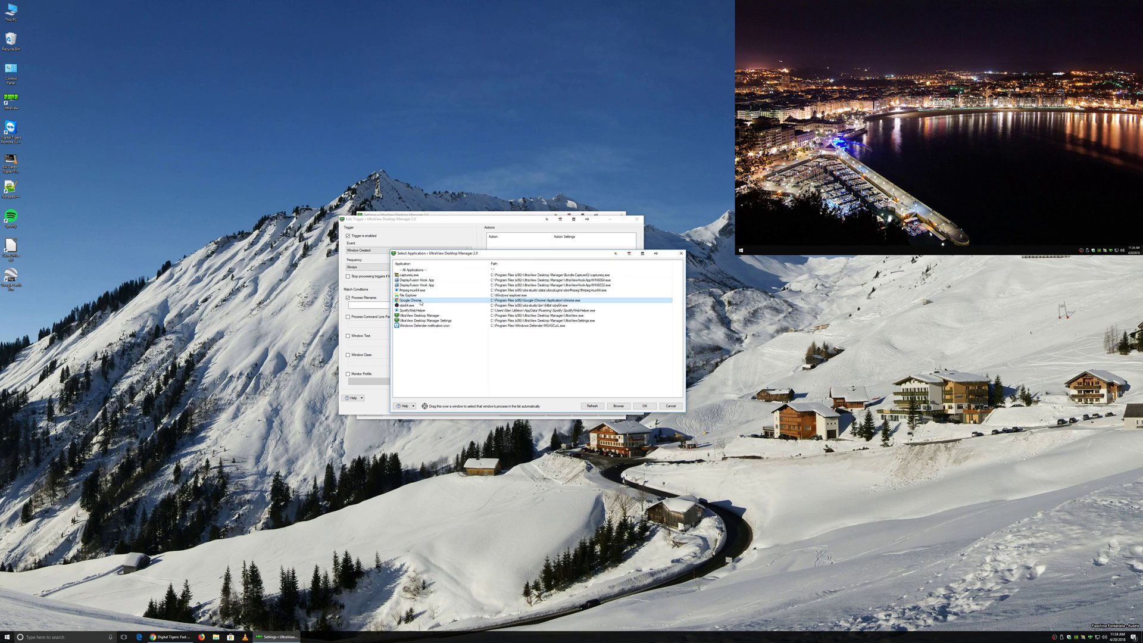
click(643, 406)
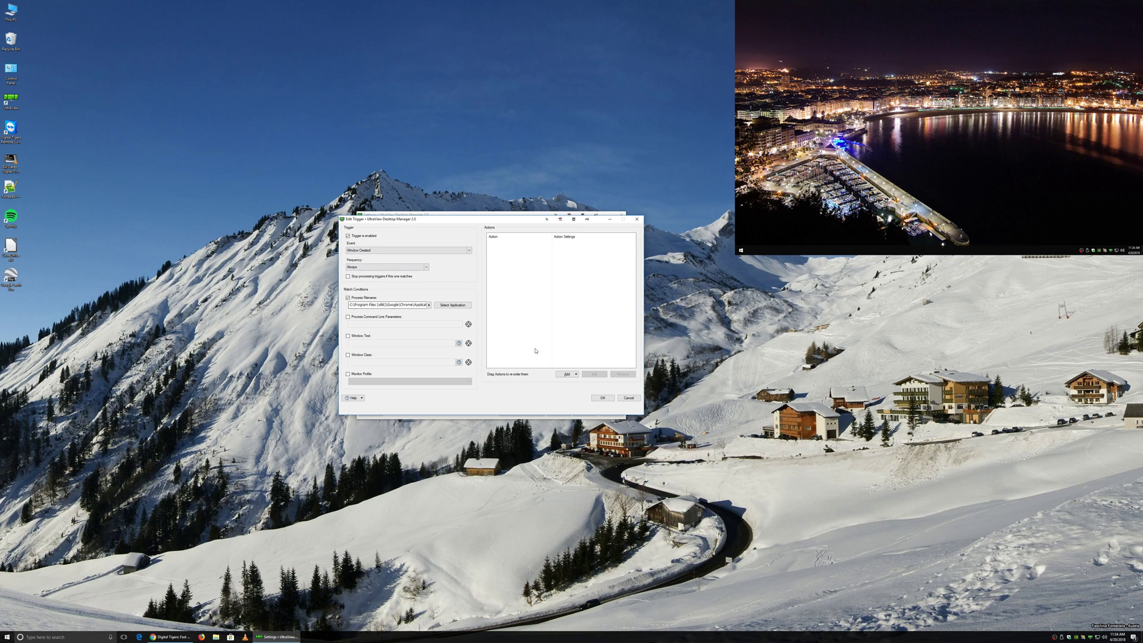
Step: Add a Move Window to Selected Monitor action targeting monitor 2
click(568, 375)
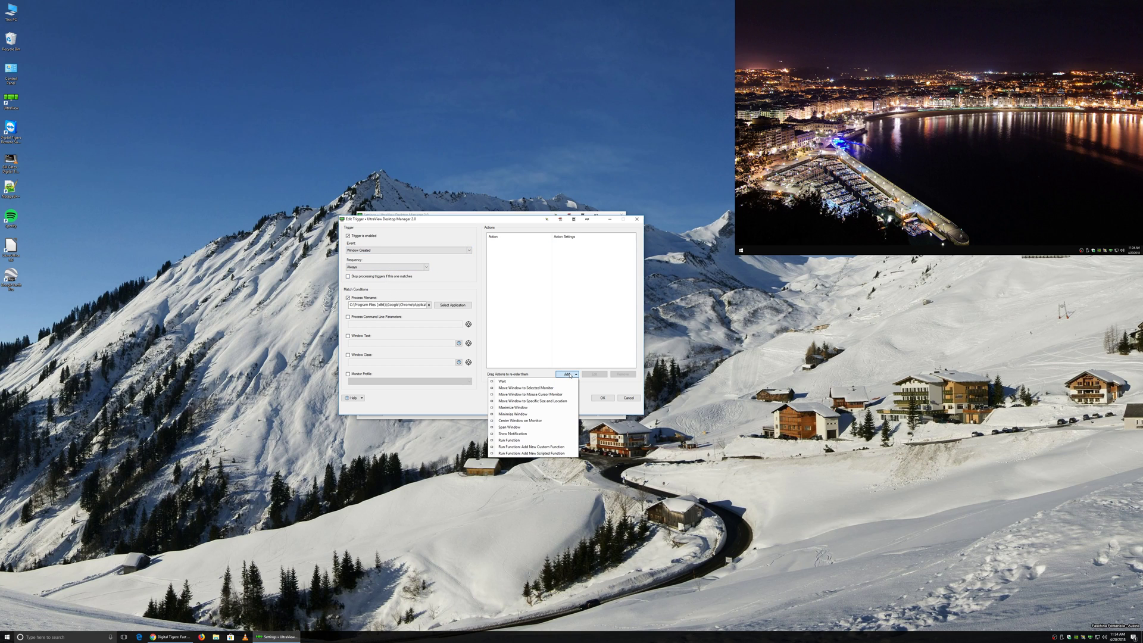
click(544, 389)
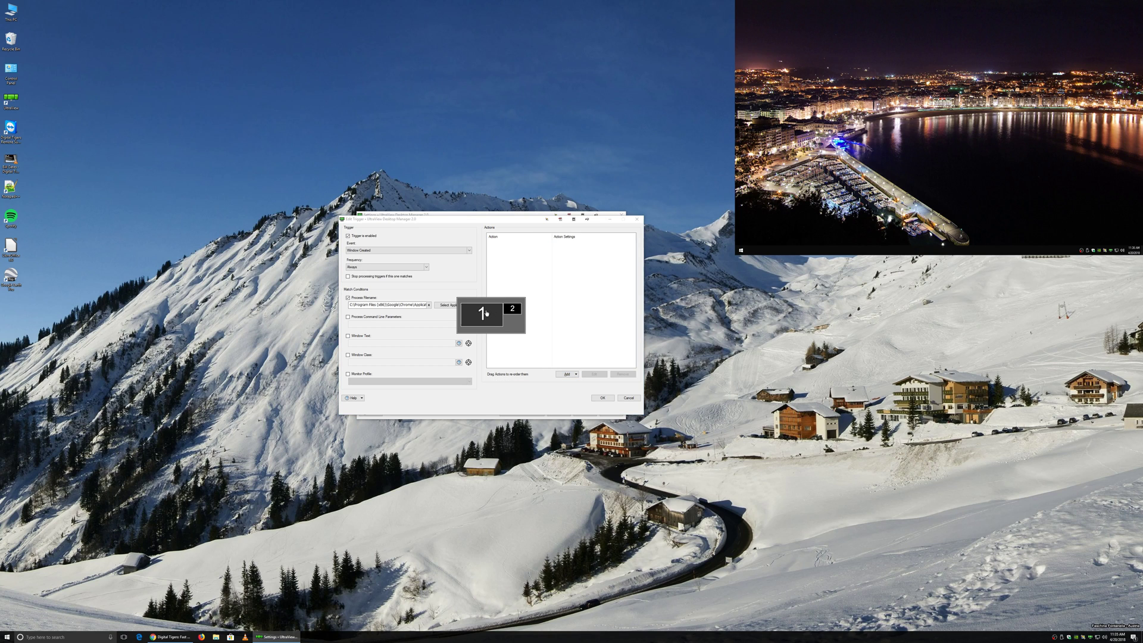
click(515, 312)
Step: Add a Maximize Window action and save the Chrome trigger
click(575, 375)
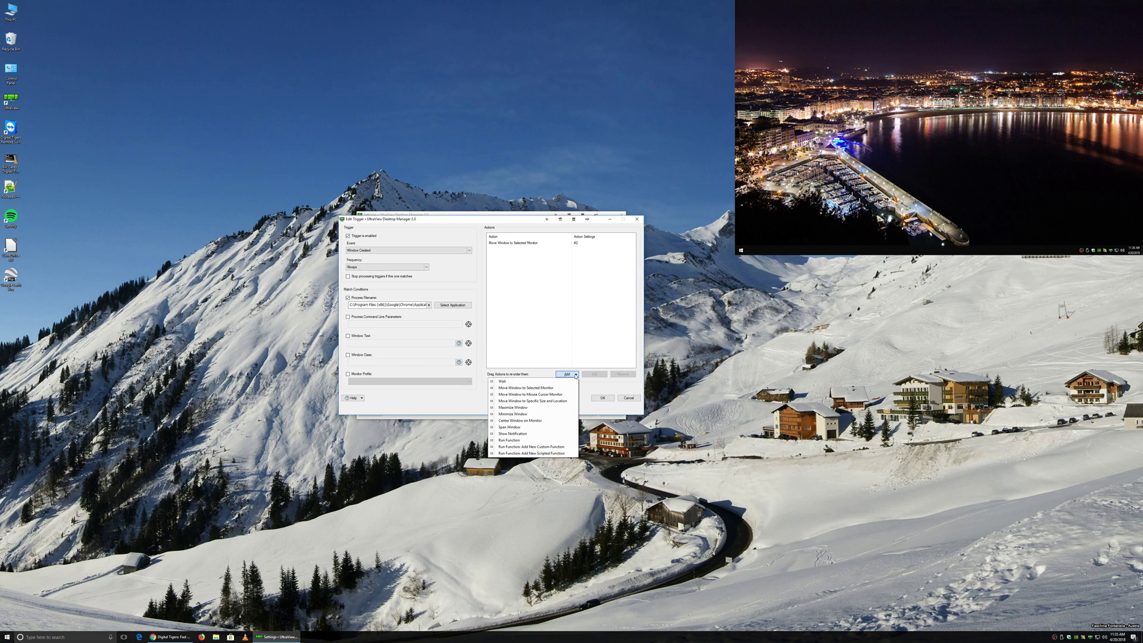
click(533, 408)
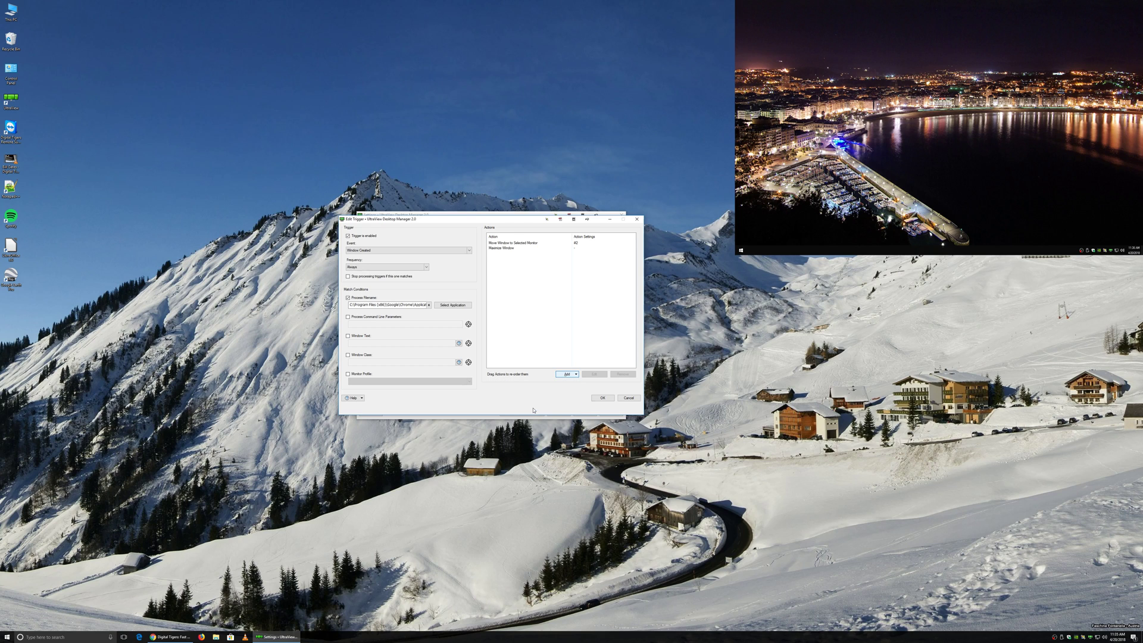
click(601, 398)
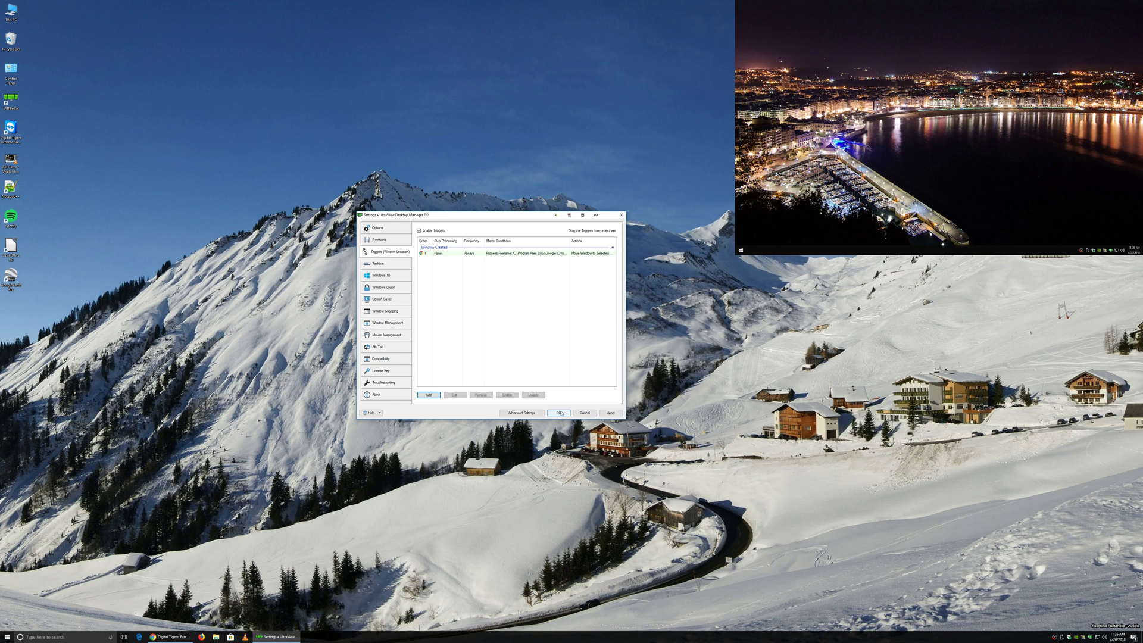
double_click(11, 11)
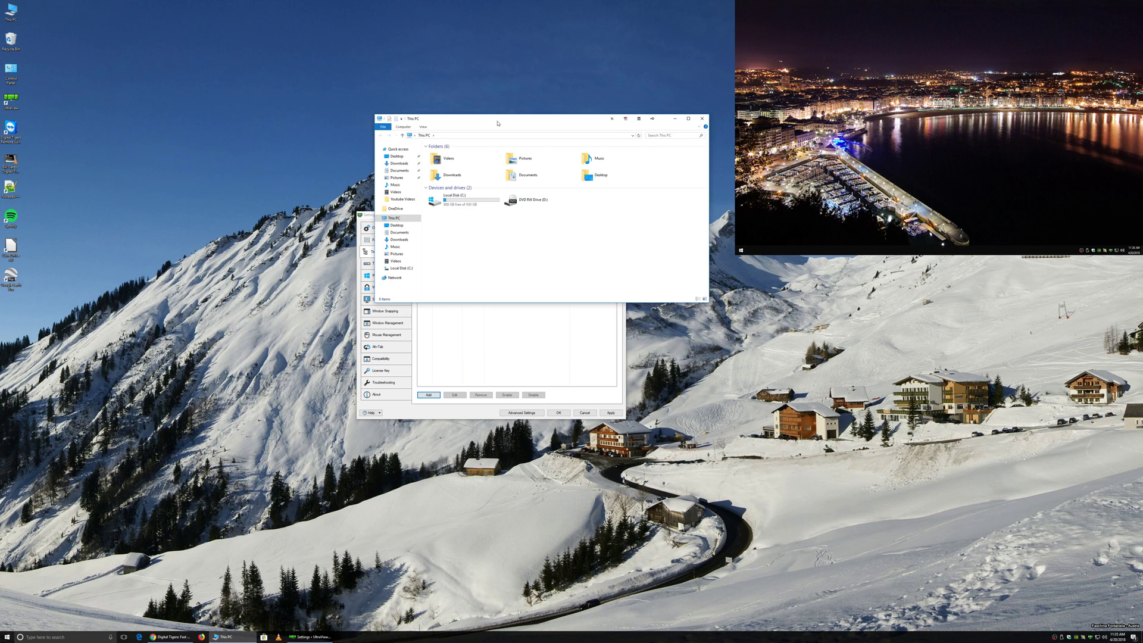
drag(499, 122, 487, 193)
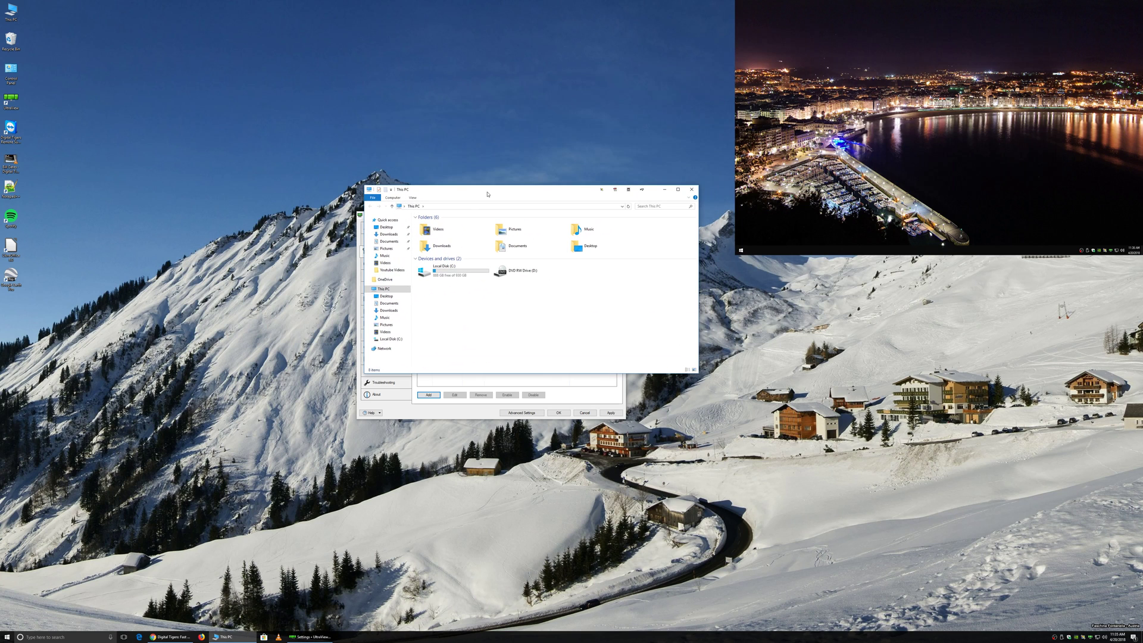
click(691, 189)
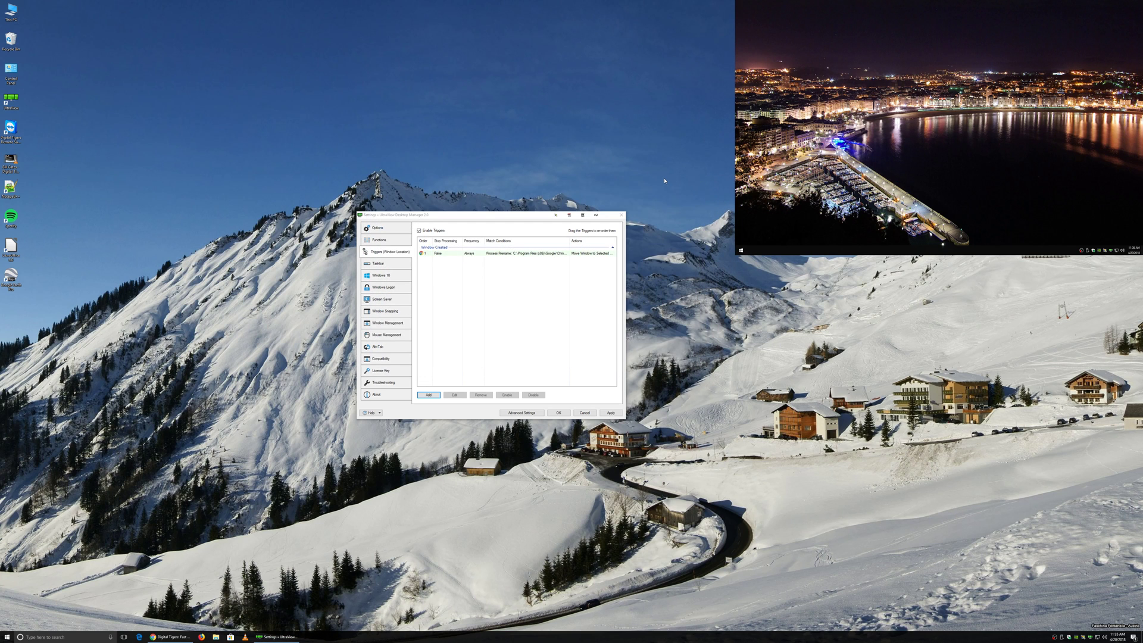
Step: Apply settings, close the old Chrome window, relaunch Chrome to verify it maximizes on monitor 2, then close it
click(559, 412)
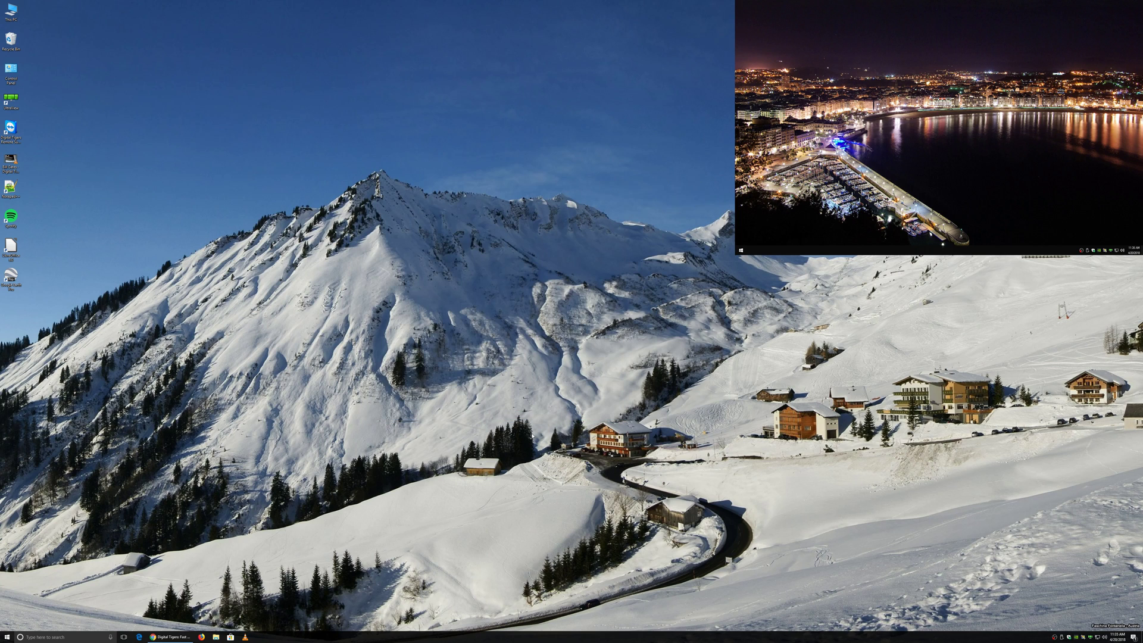
click(170, 636)
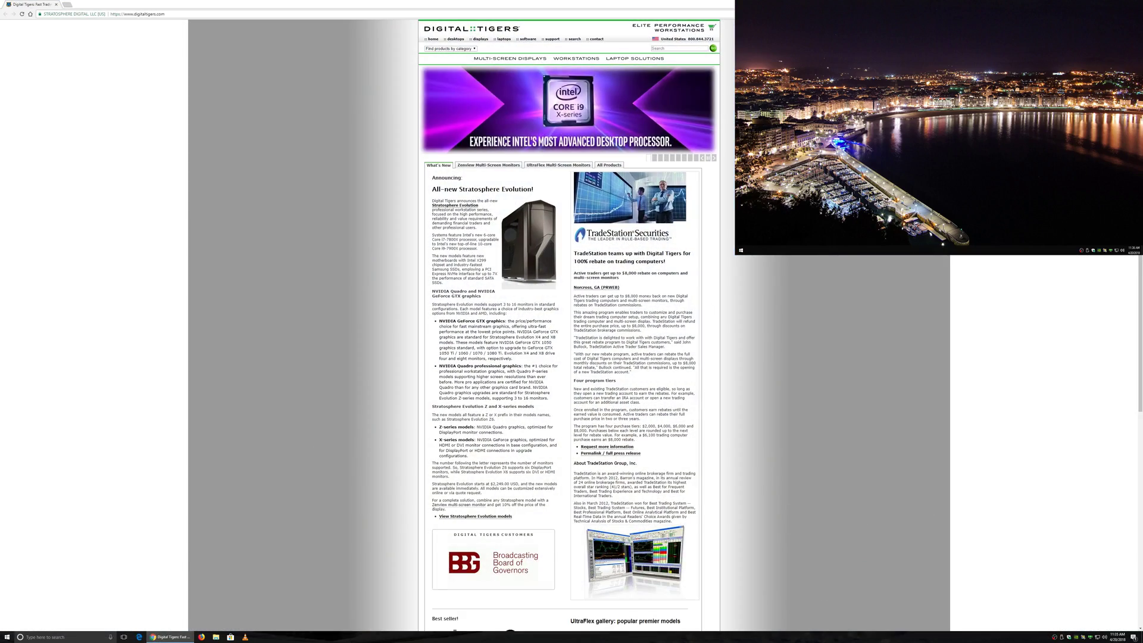
key(alt+F4)
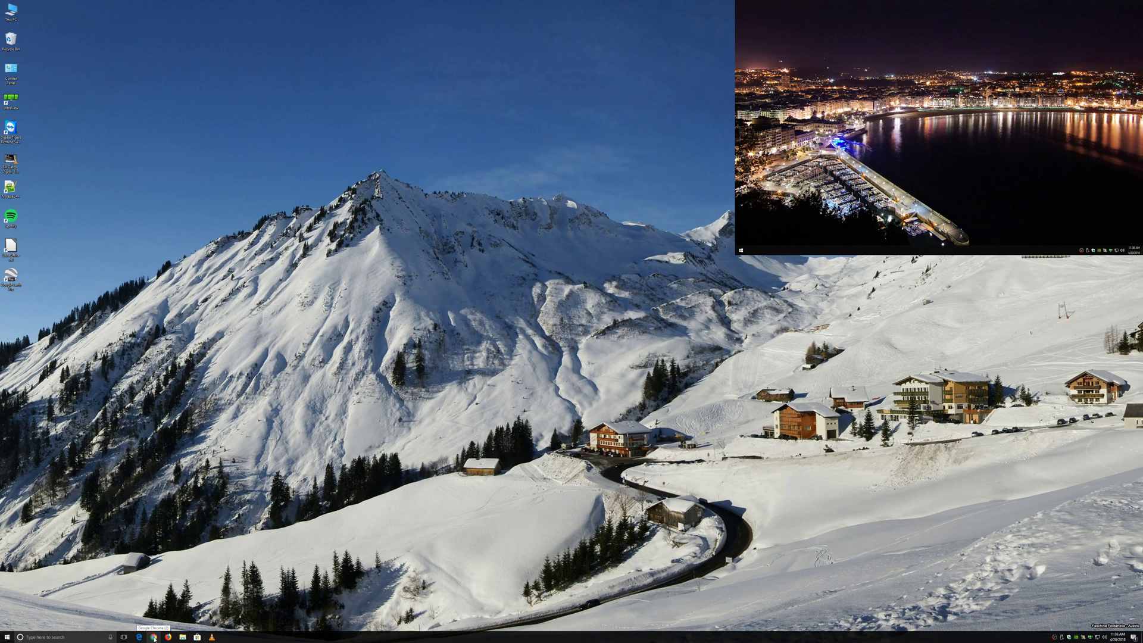
click(154, 637)
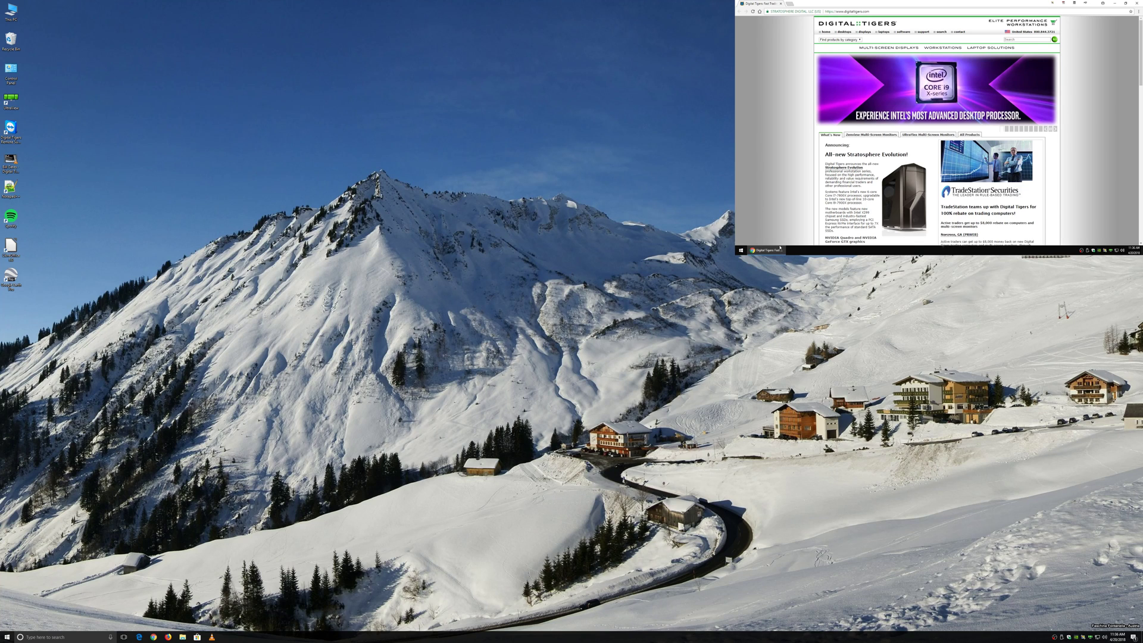
click(1138, 3)
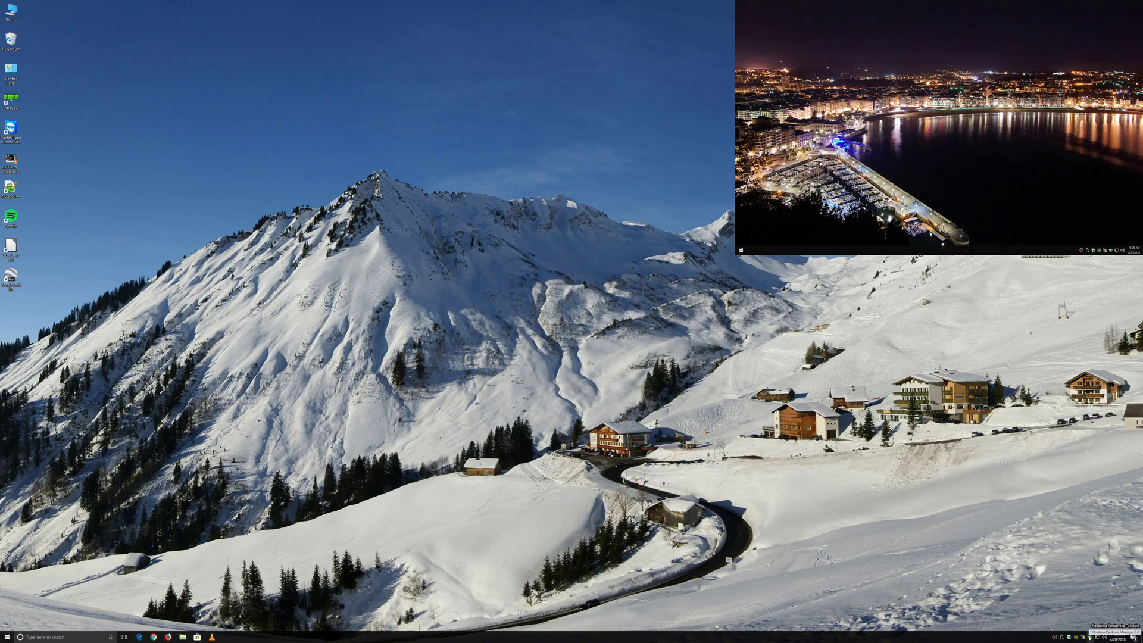
right_click(1091, 635)
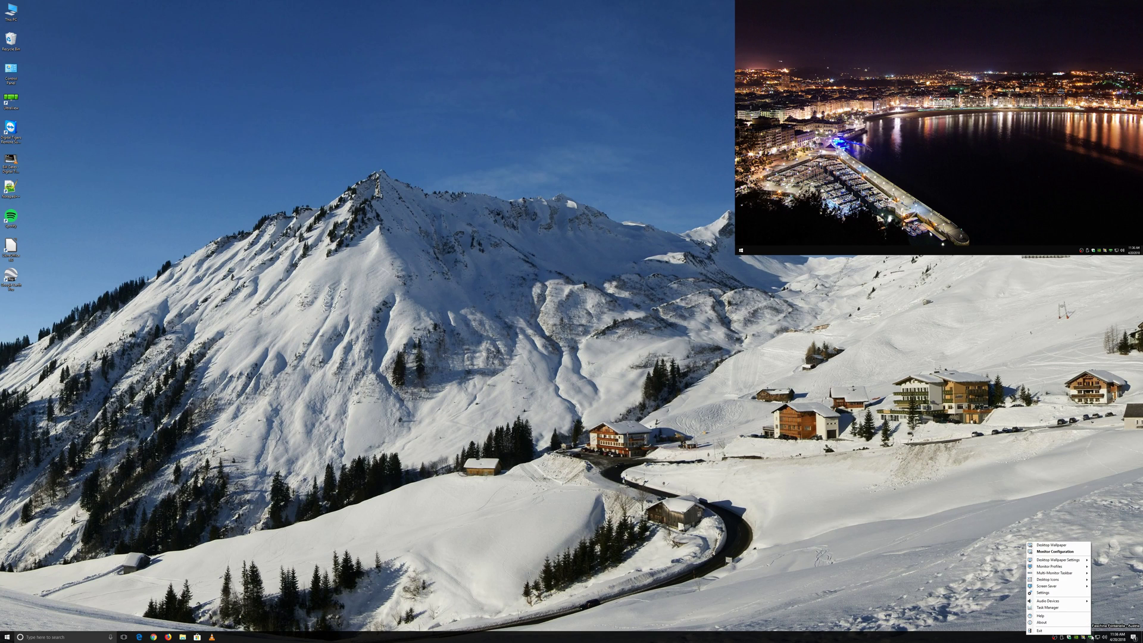
click(1061, 593)
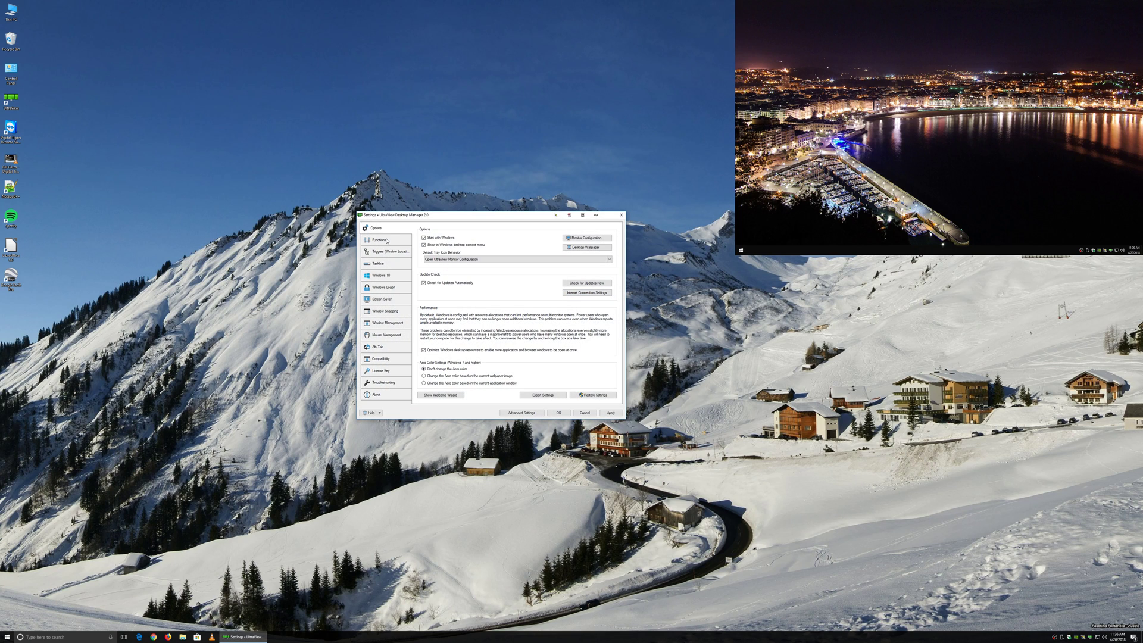
click(386, 240)
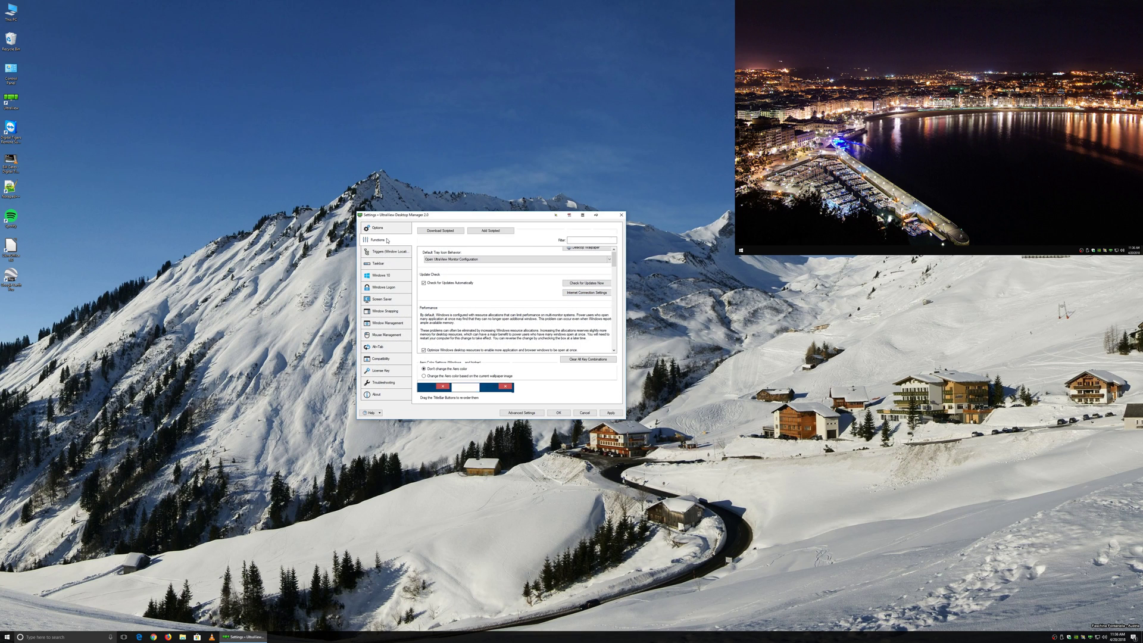
click(559, 412)
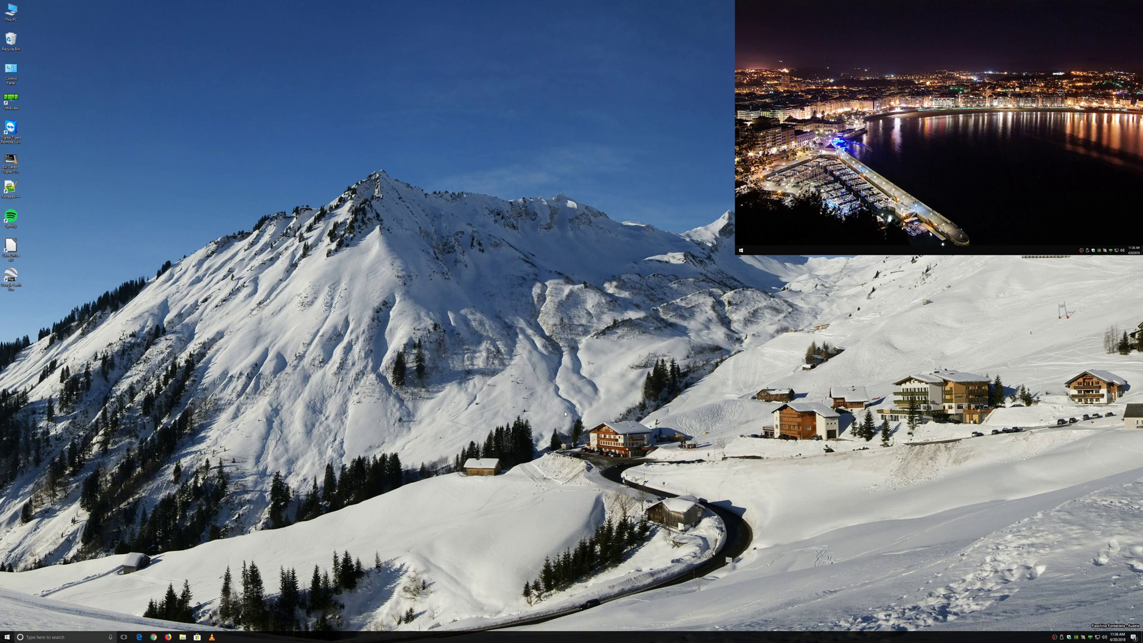